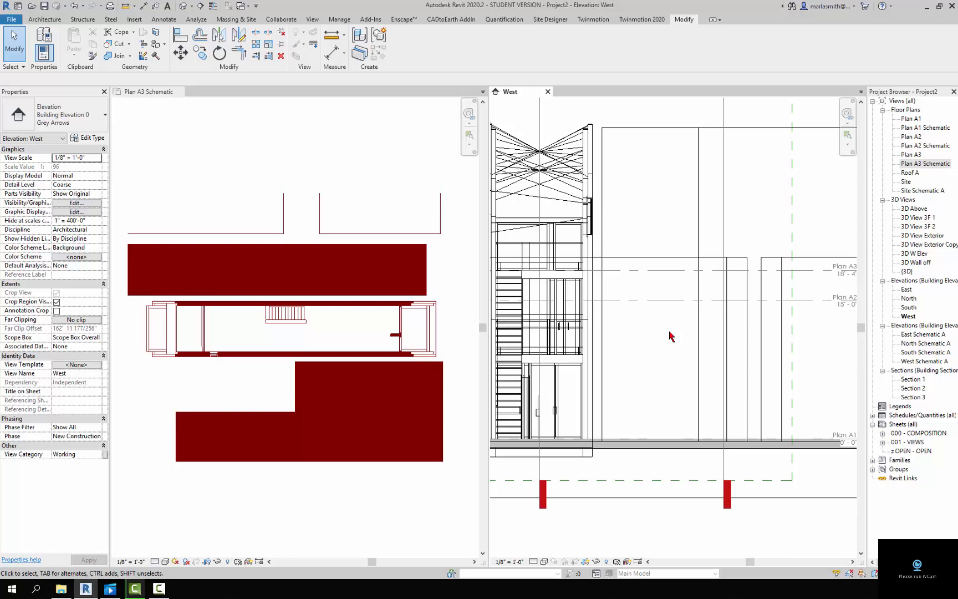
Delete the Plan A2 level from the West elevation together with its associated floor plan views
{"action": "scroll", "coordinate": [670, 336], "scroll_direction": "down", "scroll_amount": 2}
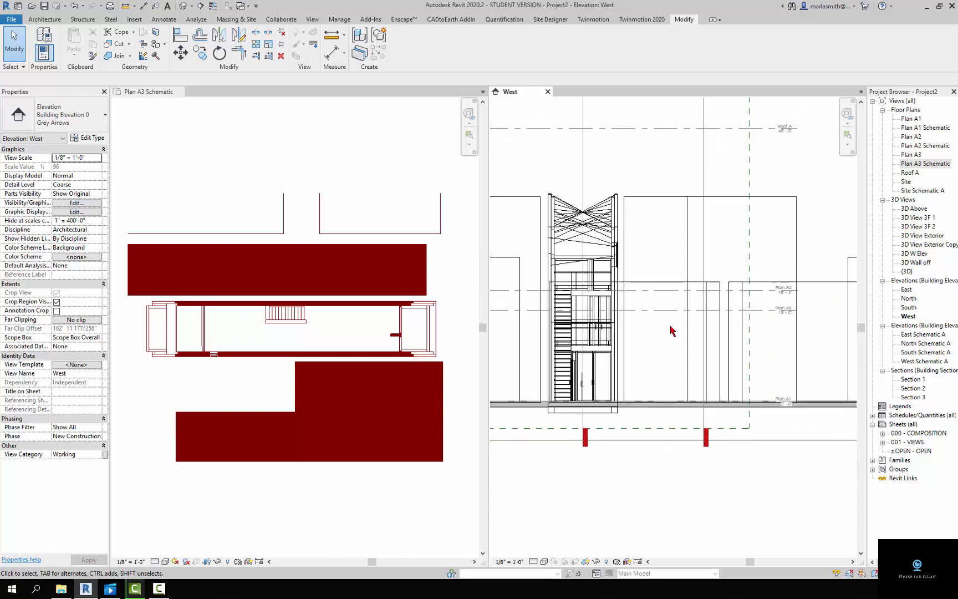
{"action": "left_click", "coordinate": [669, 311]}
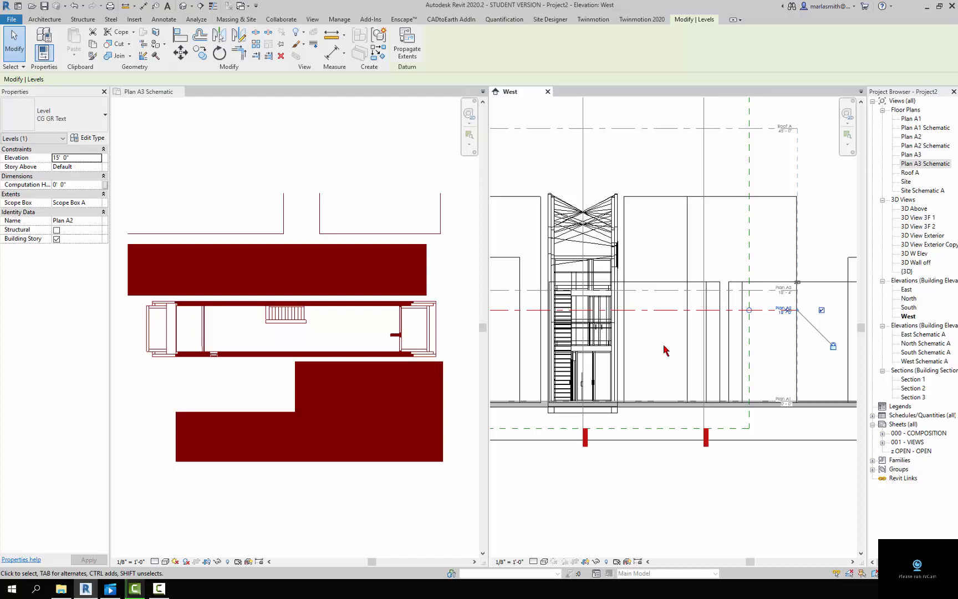
{"action": "key", "text": "Delete"}
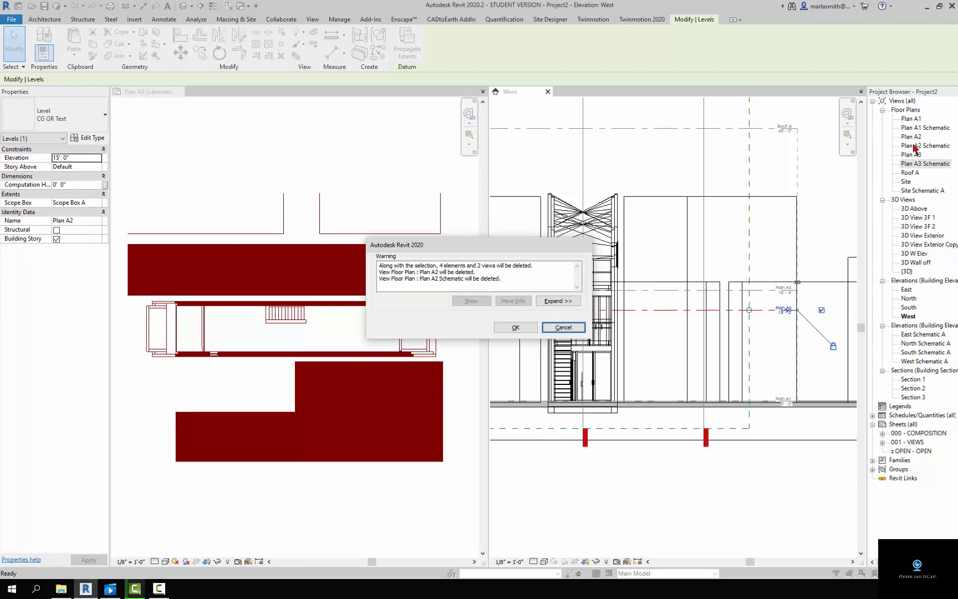
{"action": "left_click", "coordinate": [516, 327]}
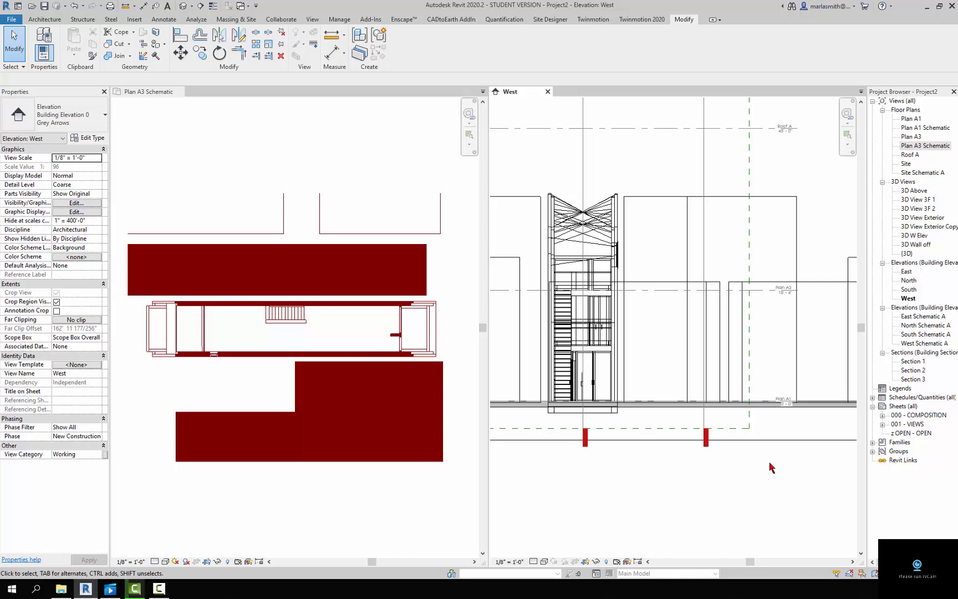
Place a new level between Plan A1 and Plan A3 at about 9' 10", spanning the width of the existing level lines
{"action": "left_click", "coordinate": [47, 20]}
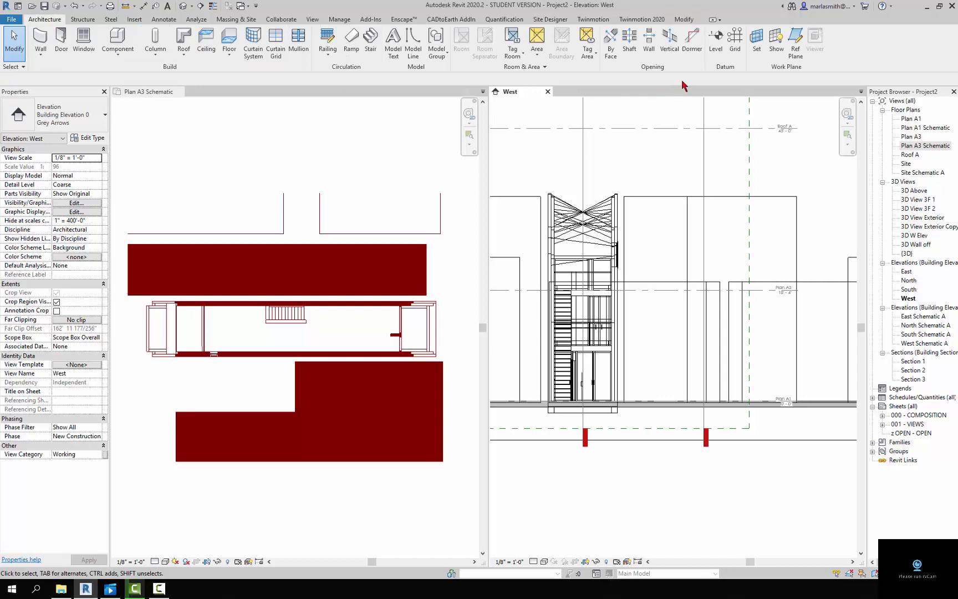
{"action": "left_click", "coordinate": [717, 38]}
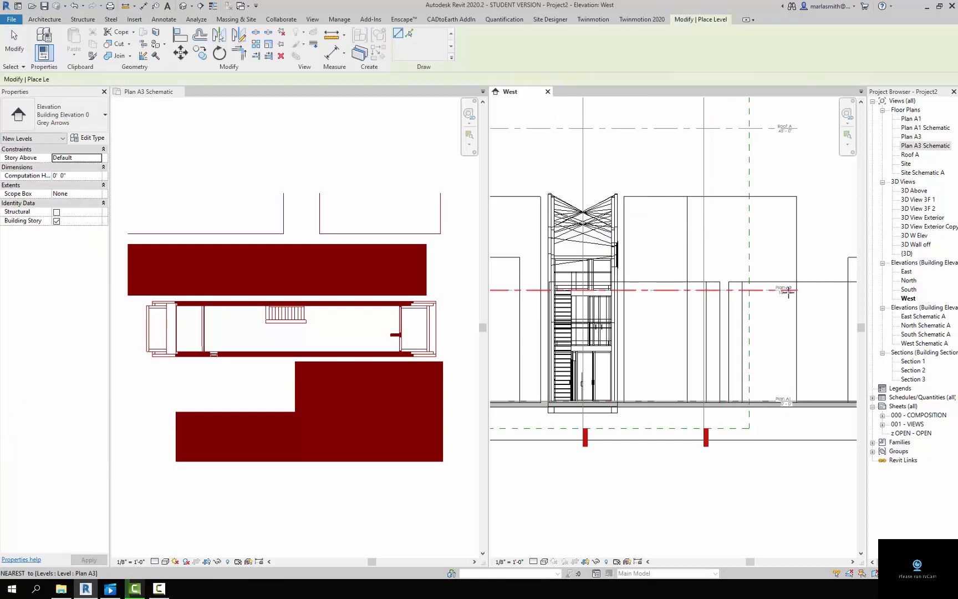
{"action": "scroll", "coordinate": [789, 292], "scroll_direction": "down", "scroll_amount": 2}
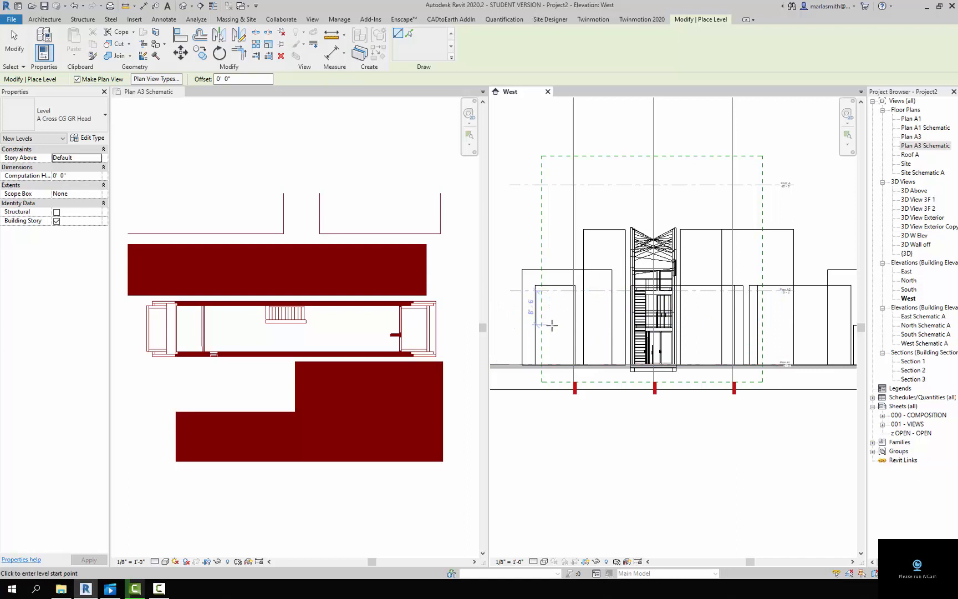
{"action": "left_click", "coordinate": [510, 324]}
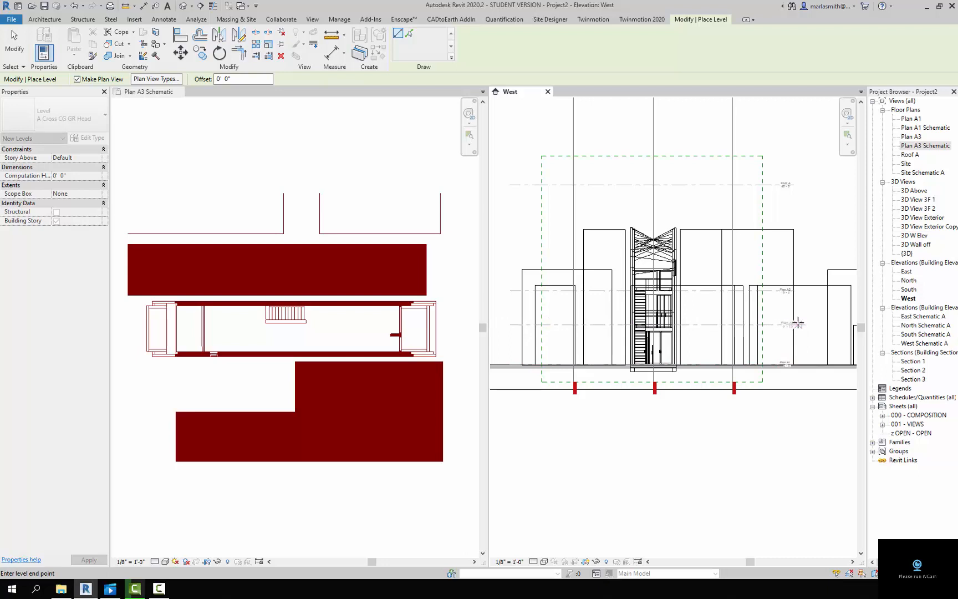
{"action": "left_click", "coordinate": [796, 323]}
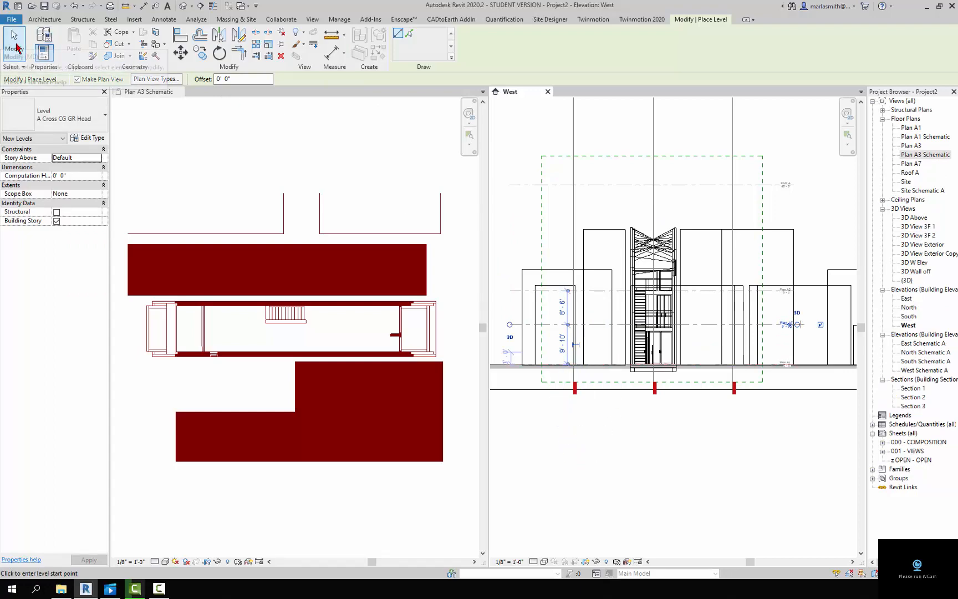
{"action": "key", "text": "Escape"}
{"action": "key", "text": "Escape"}
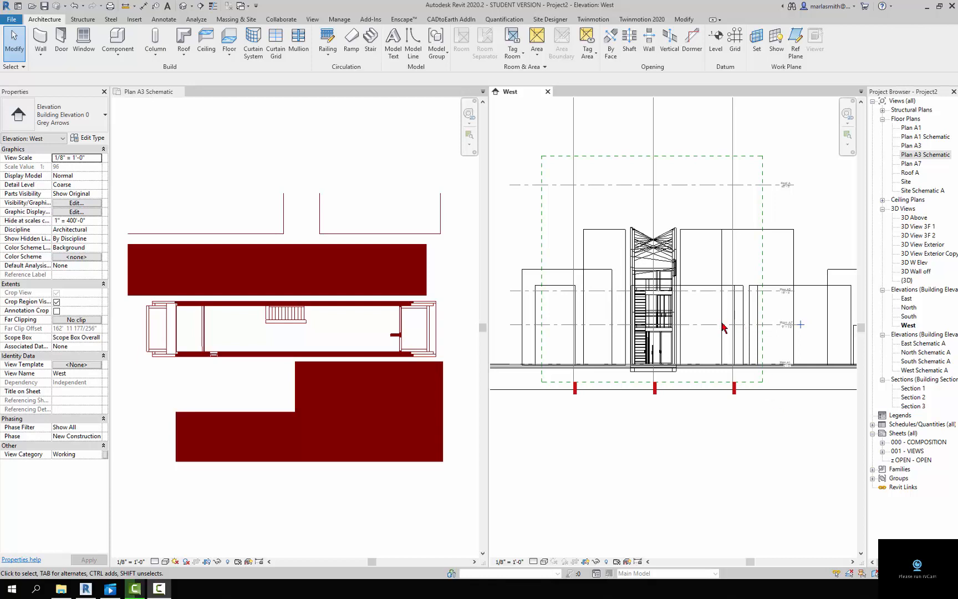
Rename the new level to Plan A2 and rename its corresponding views as well
{"action": "scroll", "coordinate": [790, 329], "scroll_direction": "up", "scroll_amount": 6}
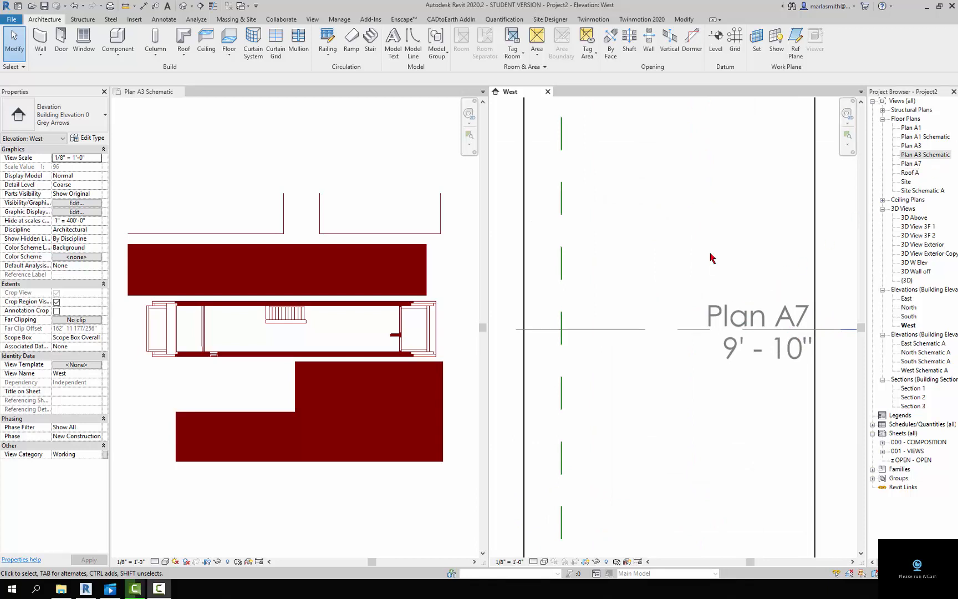
{"action": "left_click", "coordinate": [737, 317]}
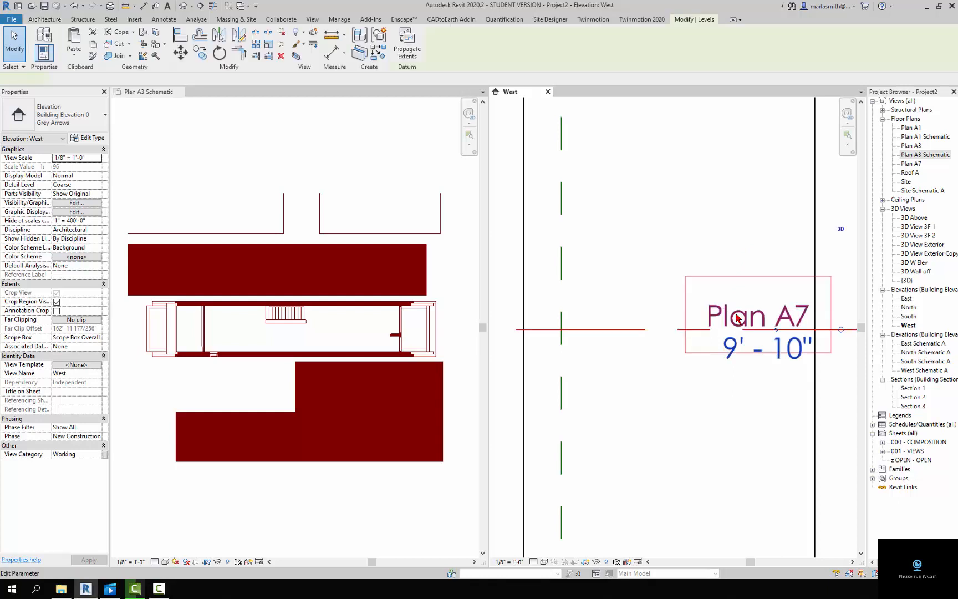
{"action": "left_click", "coordinate": [738, 318]}
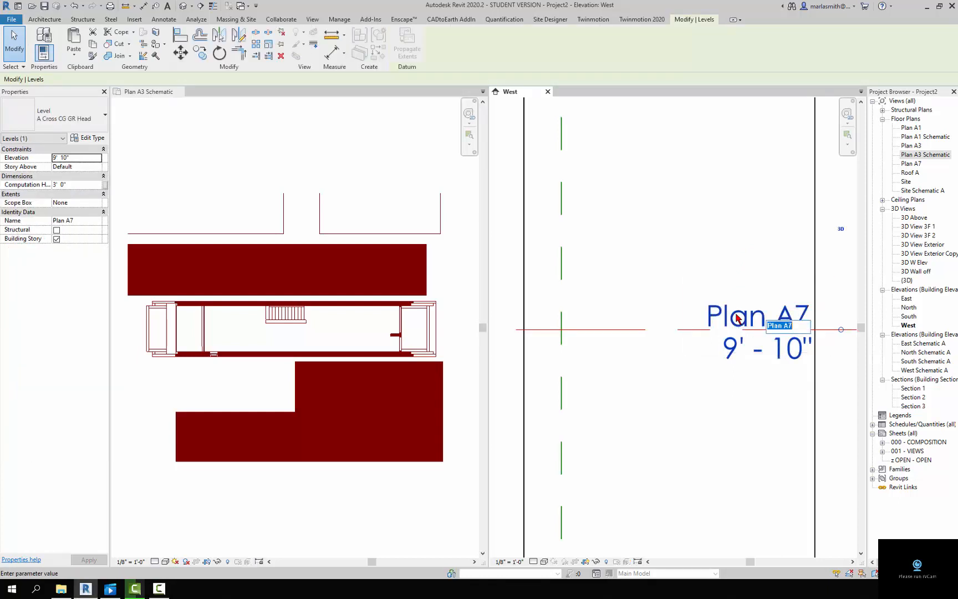
{"action": "left_click", "coordinate": [795, 326]}
{"action": "key", "text": "Return"}
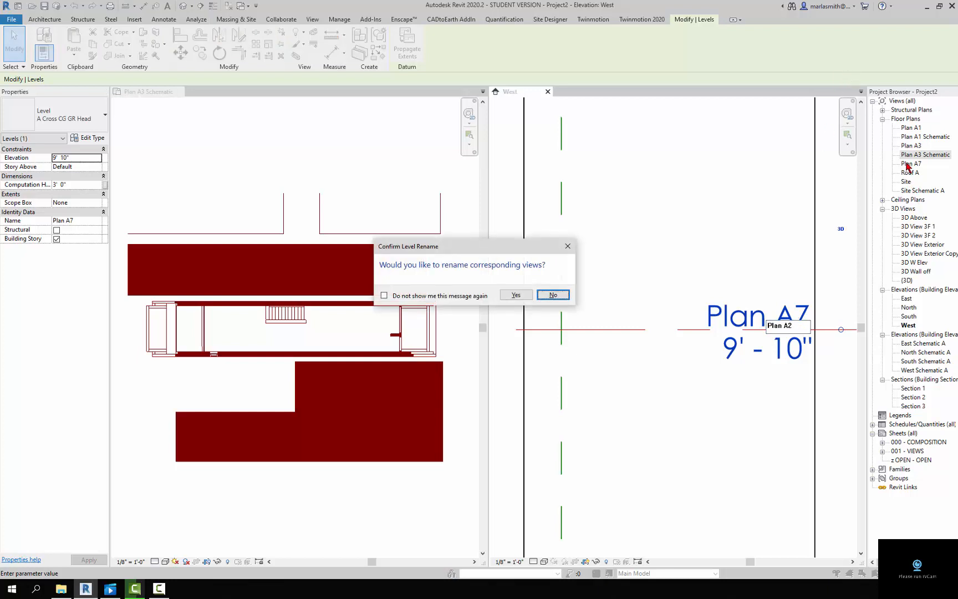
{"action": "left_click", "coordinate": [516, 298]}
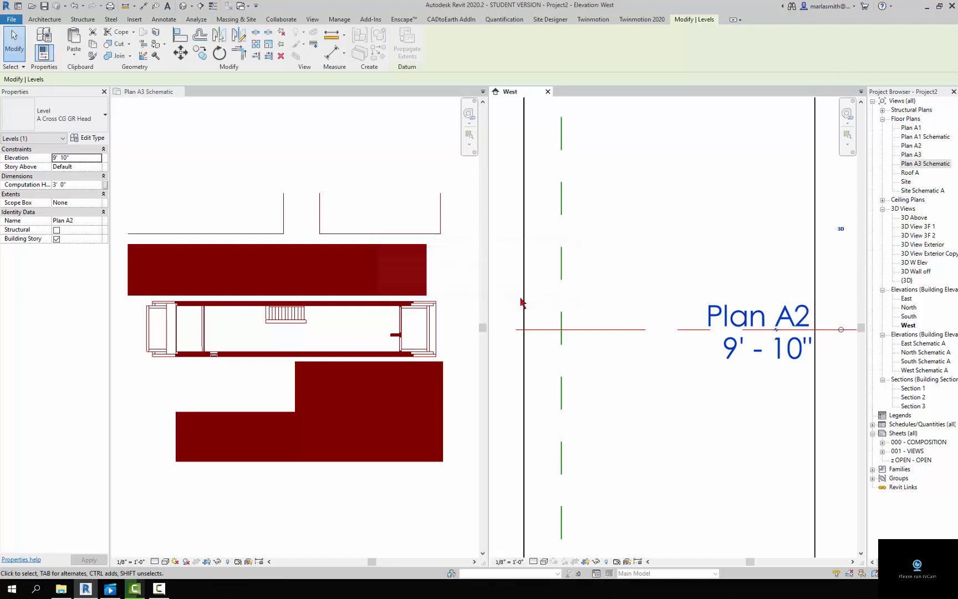
Change the new Plan A2 level's type to CG GR Text
{"action": "scroll", "coordinate": [776, 233], "scroll_direction": "down", "scroll_amount": 5}
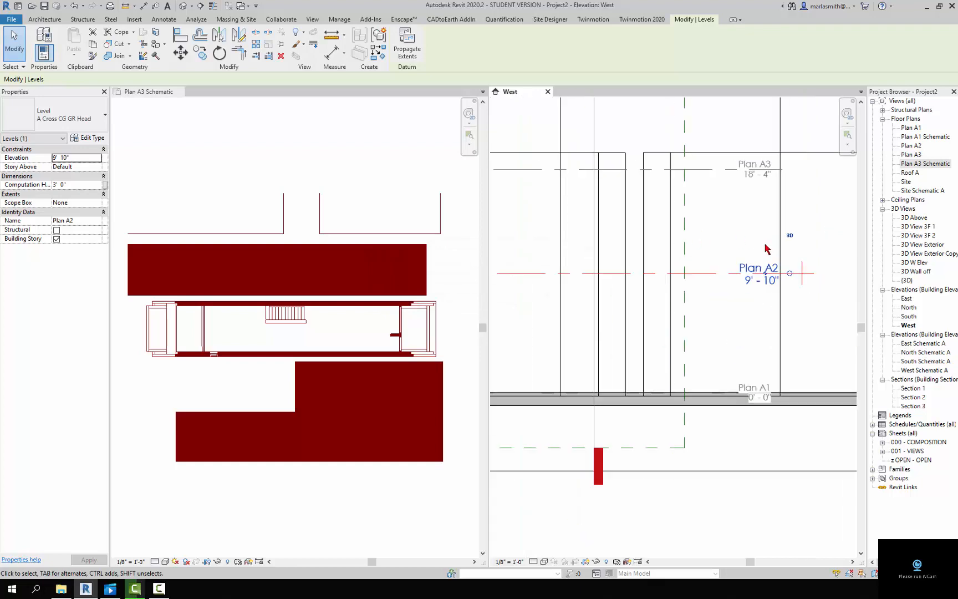
{"action": "left_click", "coordinate": [741, 294]}
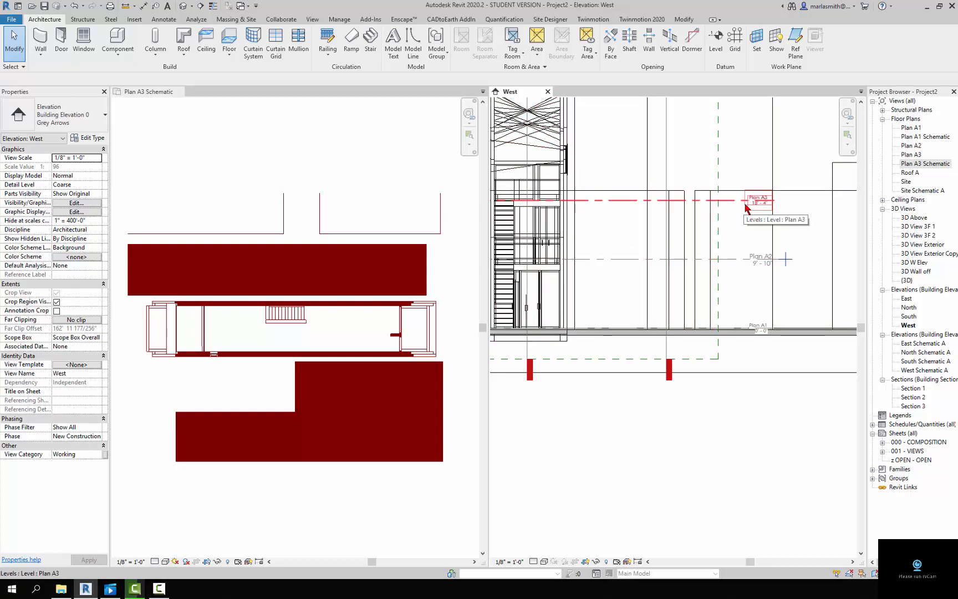
{"action": "left_click", "coordinate": [620, 267]}
{"action": "scroll", "coordinate": [332, 150], "scroll_direction": "down", "scroll_amount": 1}
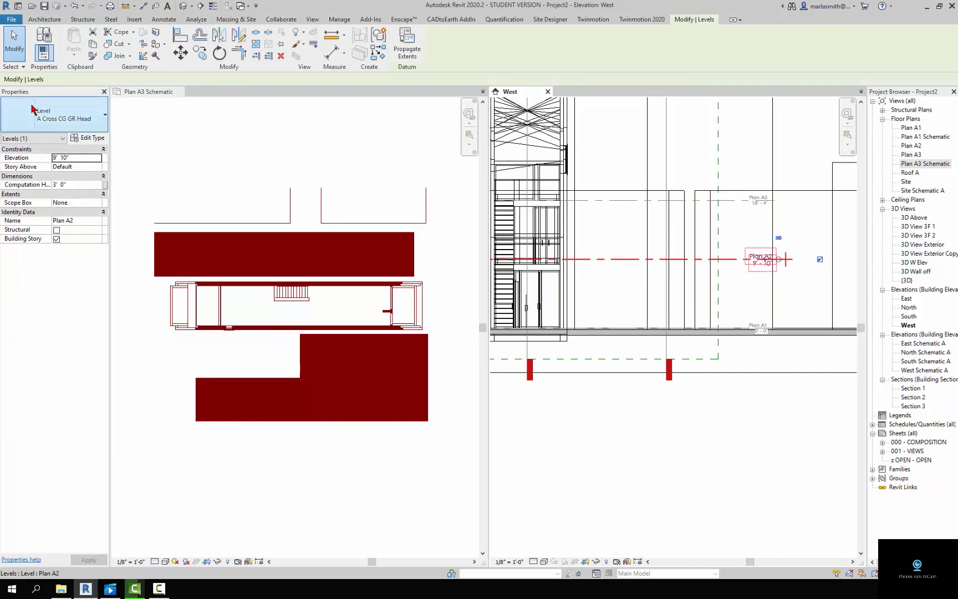
{"action": "left_click", "coordinate": [74, 127]}
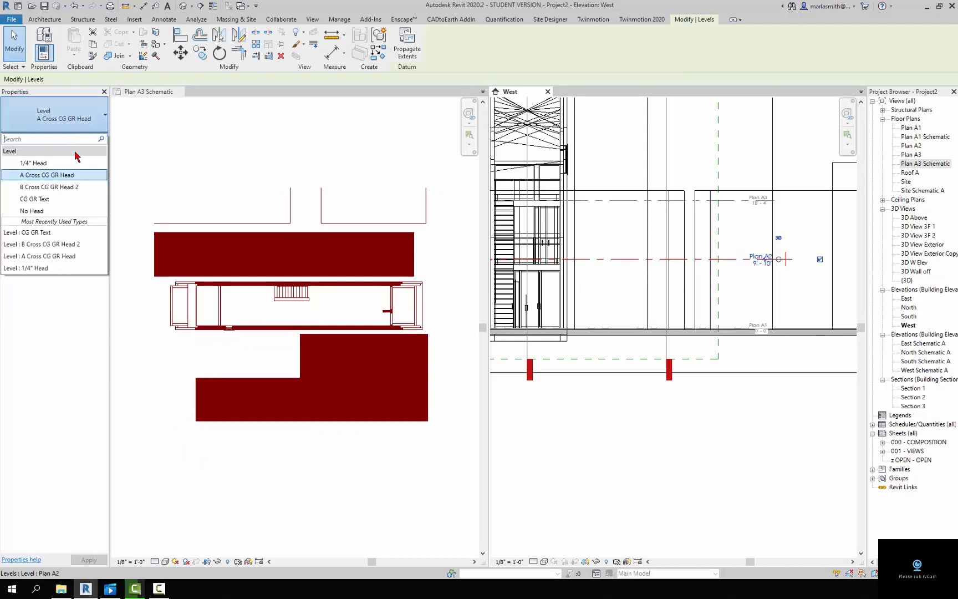
{"action": "left_click", "coordinate": [65, 200]}
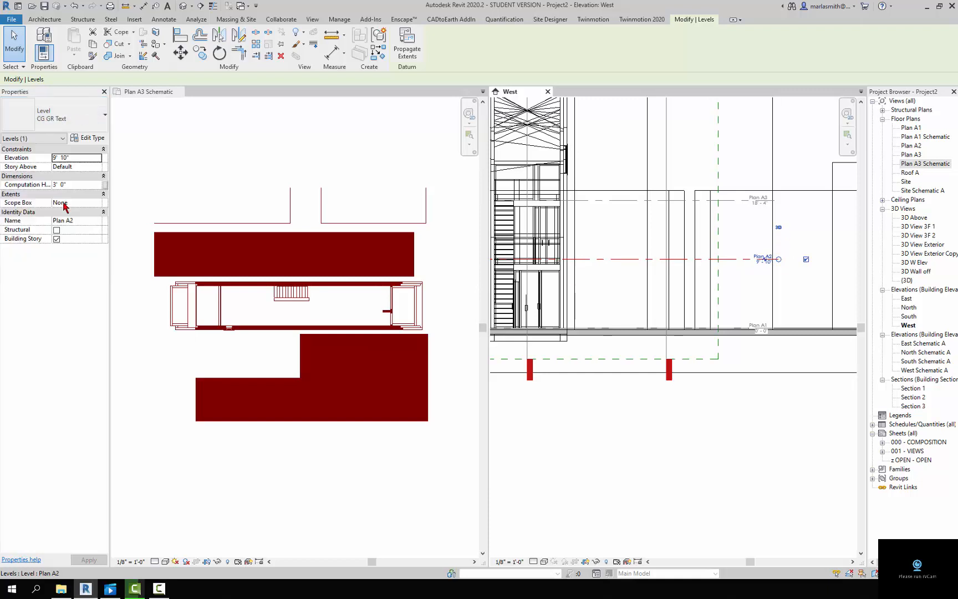
{"action": "left_click", "coordinate": [781, 393]}
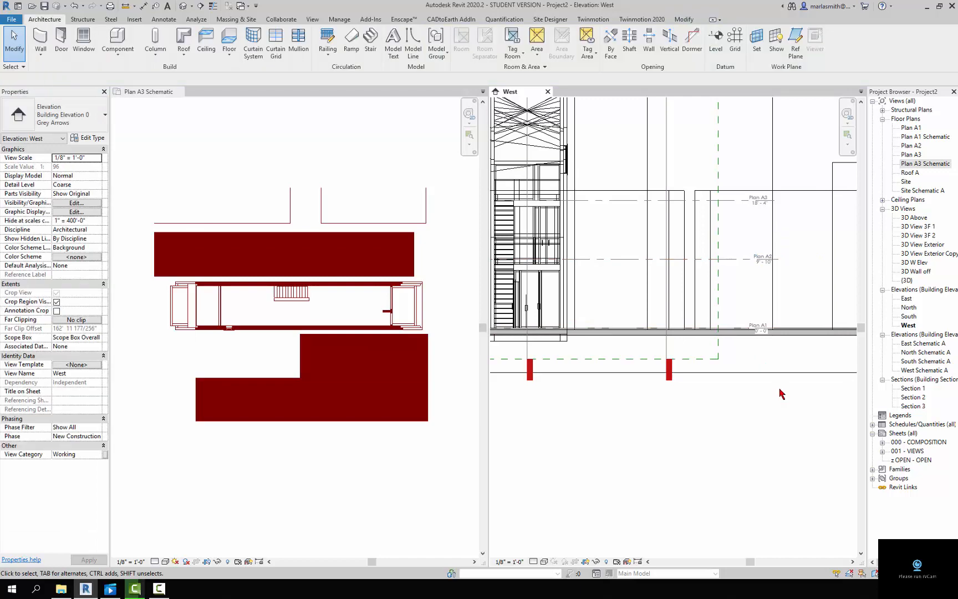
Try to line up the labelled end of the Plan A2 level with Plan A3 by adjusting its 3D and 2D extents
{"action": "left_click", "coordinate": [744, 268]}
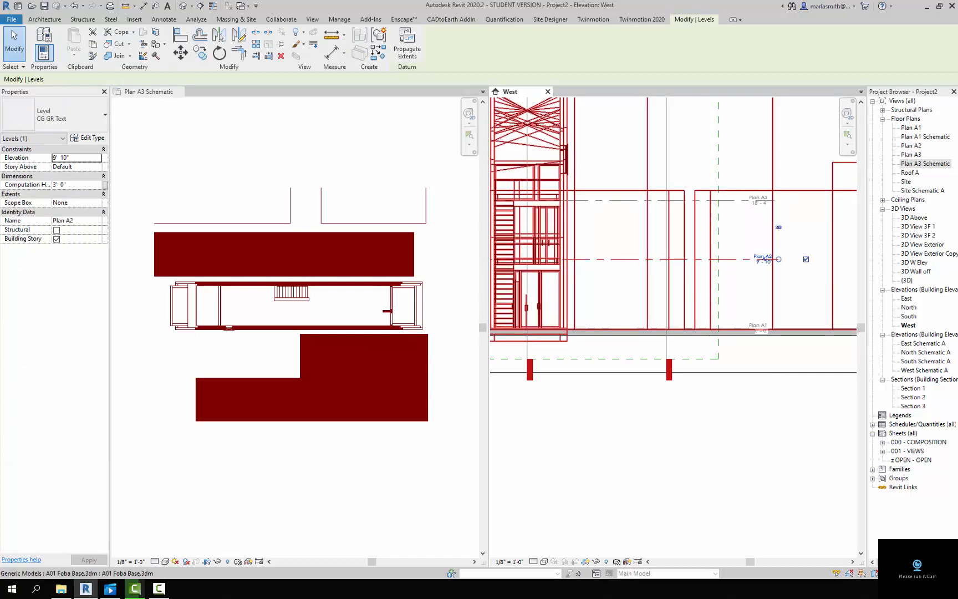
{"action": "key", "text": "Escape"}
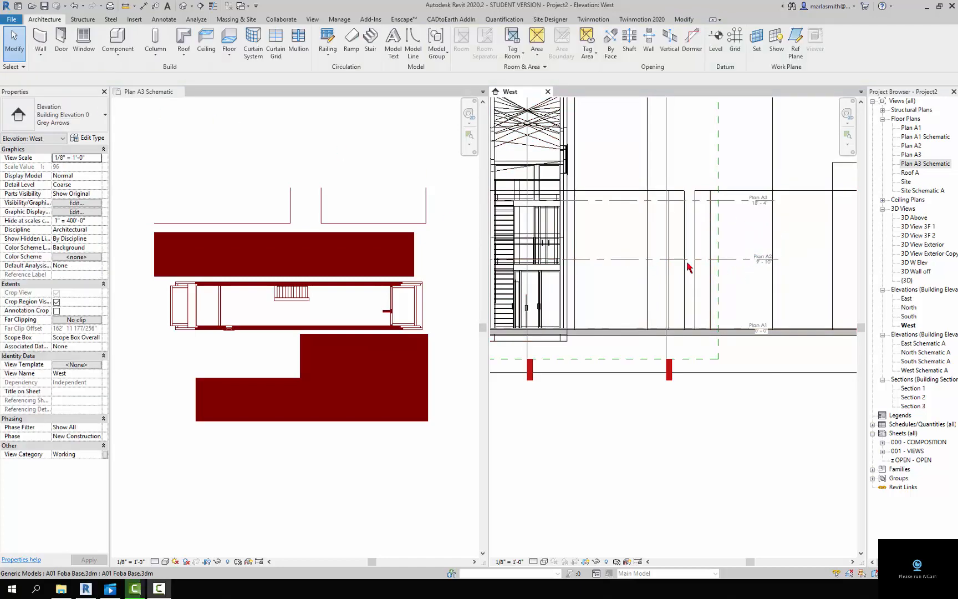
{"action": "left_click", "coordinate": [621, 259]}
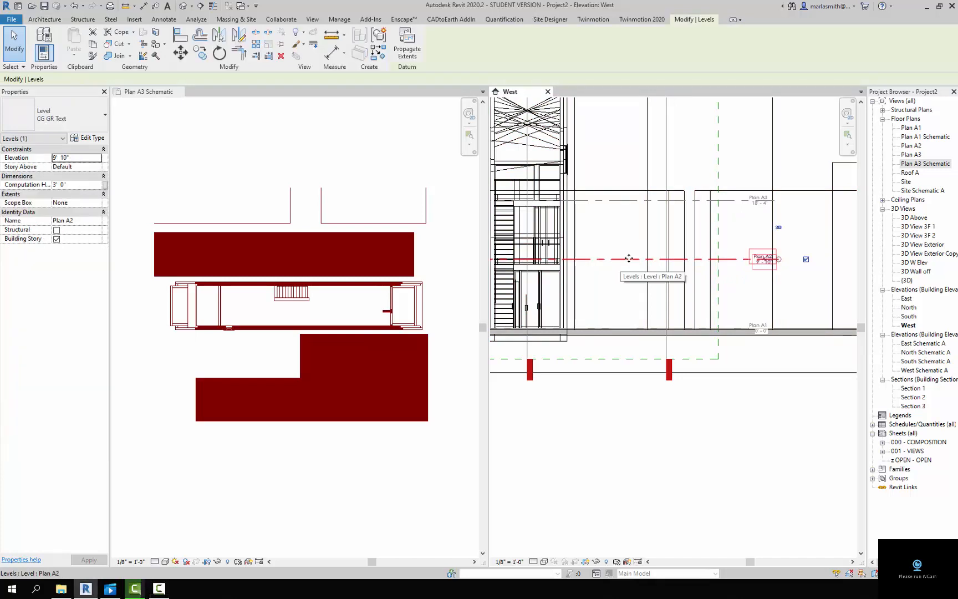
{"action": "mouse_move", "coordinate": [779, 259]}
{"action": "left_mouse_down"}
{"action": "mouse_move", "coordinate": [800, 259]}
{"action": "mouse_move", "coordinate": [749, 258]}
{"action": "mouse_move", "coordinate": [793, 256]}
{"action": "mouse_move", "coordinate": [768, 254]}
{"action": "mouse_move", "coordinate": [776, 260]}
{"action": "left_mouse_up"}
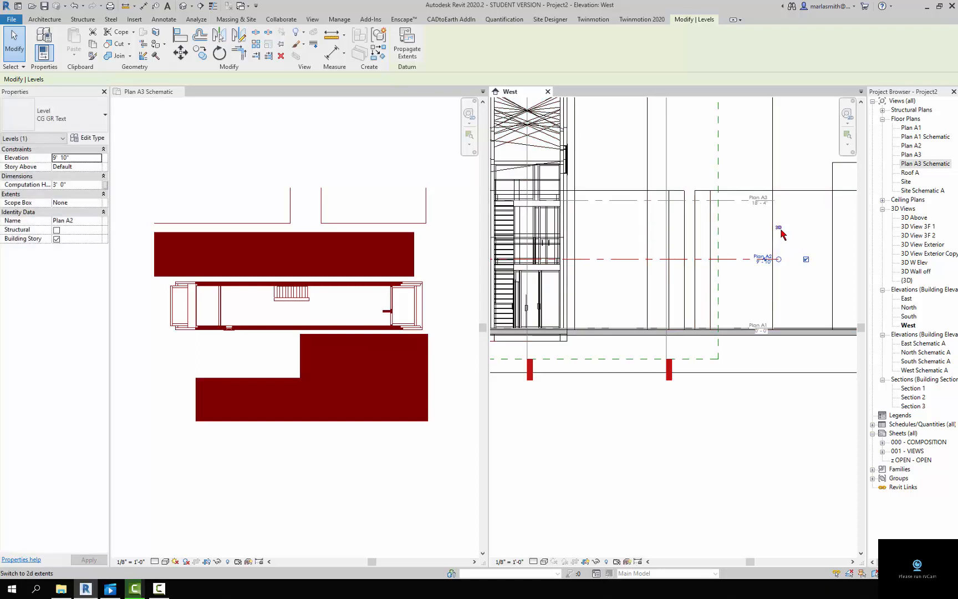
{"action": "left_click", "coordinate": [736, 206]}
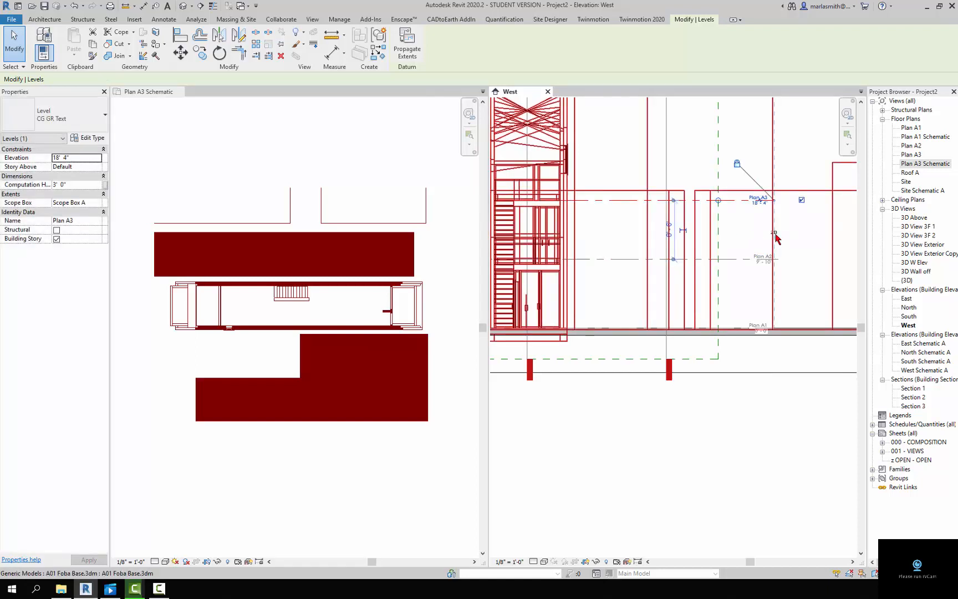
{"action": "left_click", "coordinate": [740, 268]}
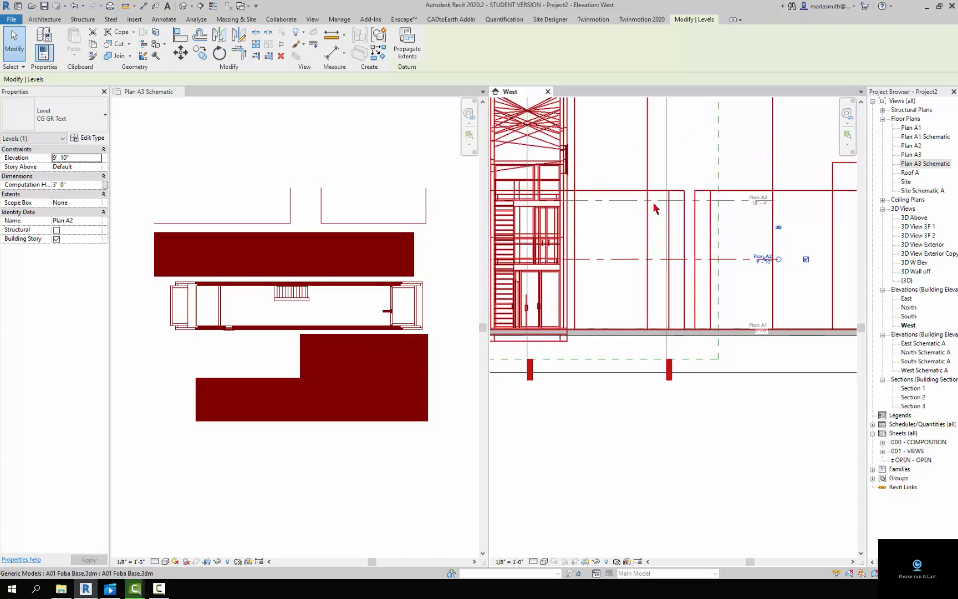
{"action": "left_click", "coordinate": [778, 228]}
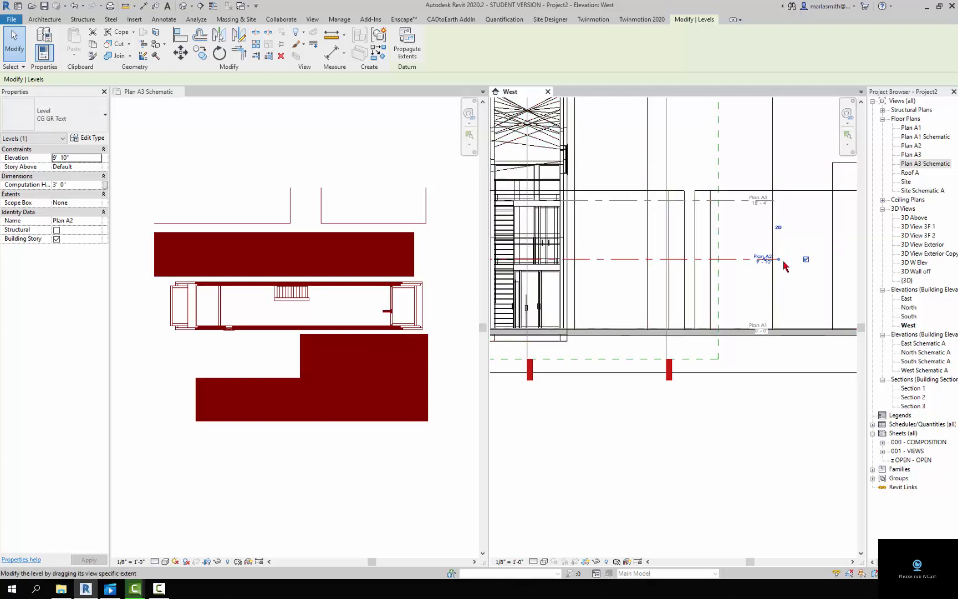
{"action": "mouse_move", "coordinate": [779, 259]}
{"action": "left_mouse_down"}
{"action": "mouse_move", "coordinate": [767, 260]}
{"action": "mouse_move", "coordinate": [777, 261]}
{"action": "left_mouse_up"}
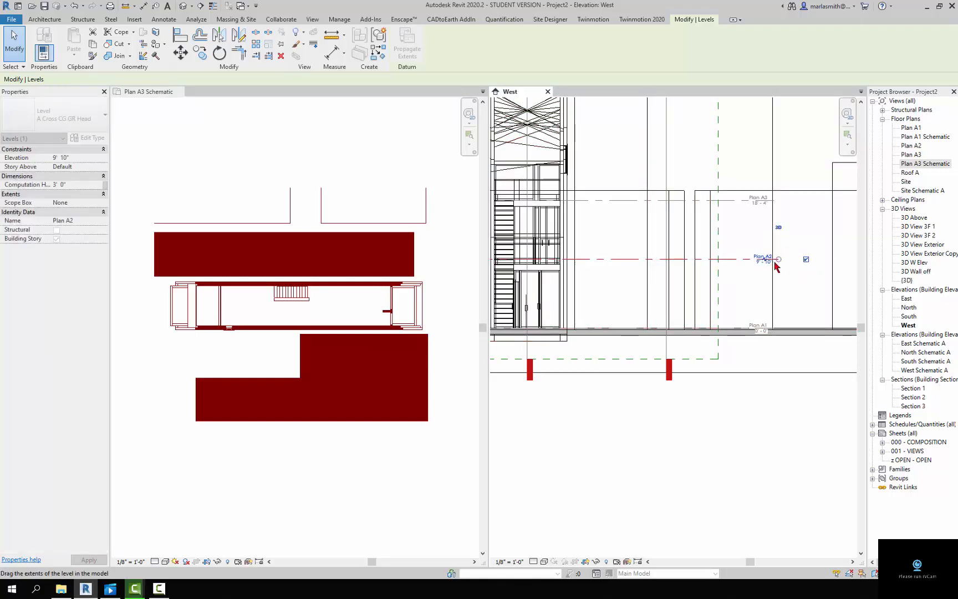
{"action": "left_click", "coordinate": [798, 276]}
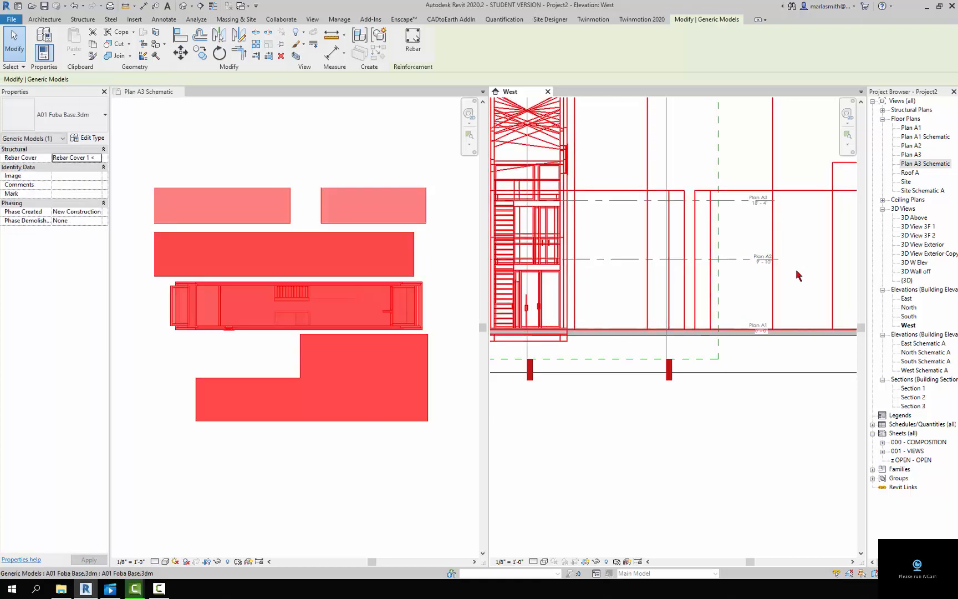
{"action": "scroll", "coordinate": [795, 252], "scroll_direction": "down", "scroll_amount": 1}
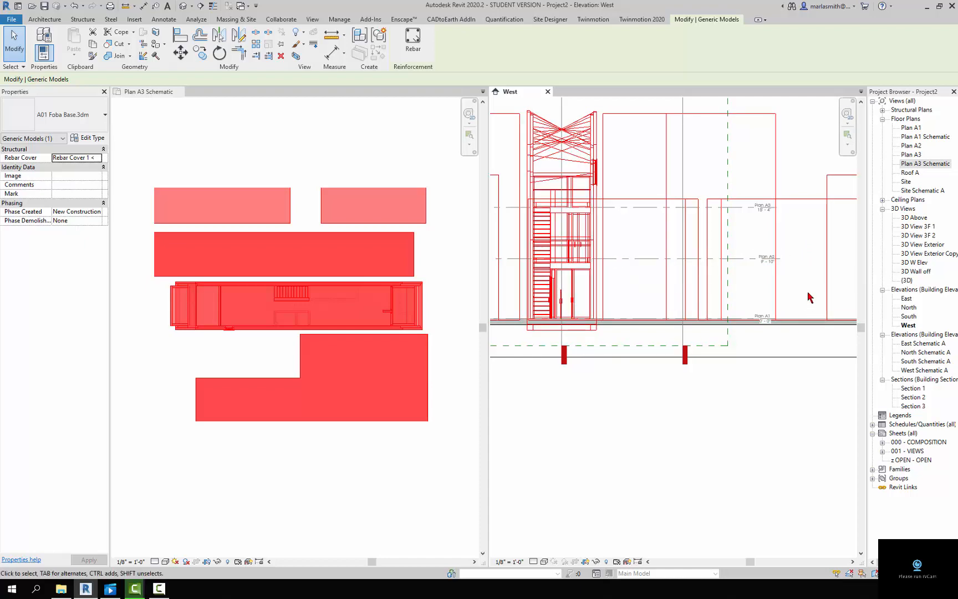
{"action": "left_click", "coordinate": [728, 413]}
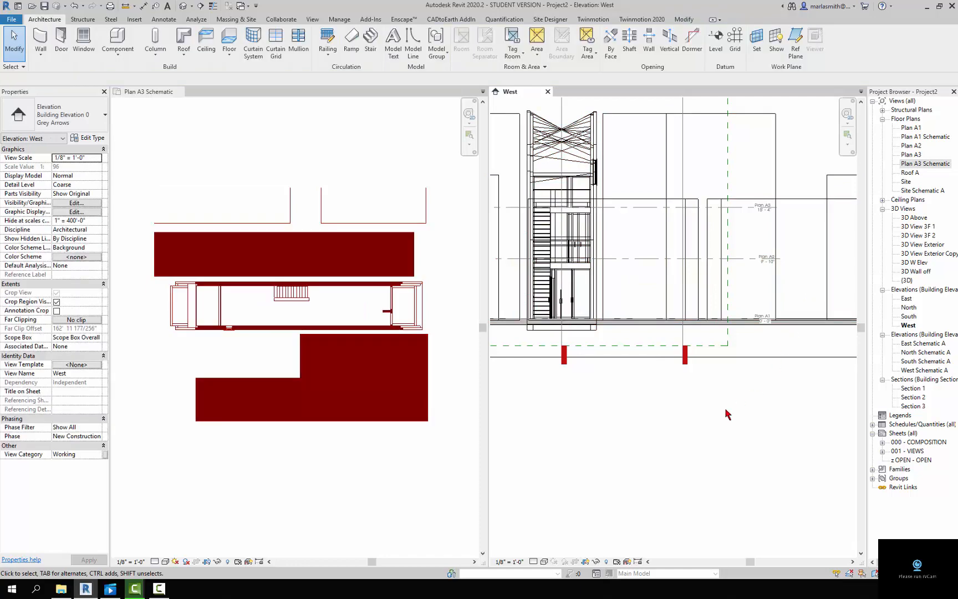
Open the Plan A2 floor plan to inspect it, and return to the West elevation around the Plan A2 level
{"action": "double_click", "coordinate": [911, 146]}
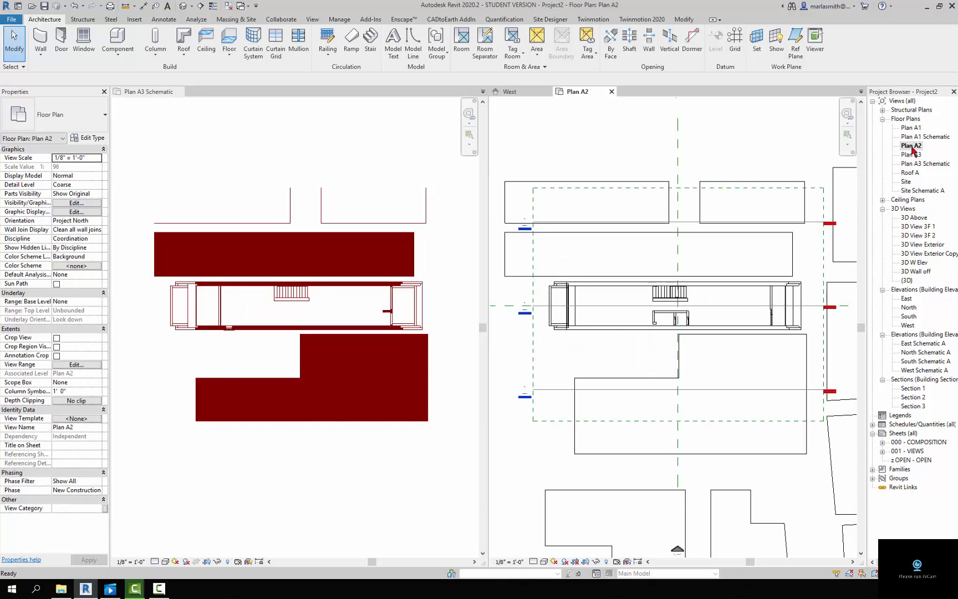
{"action": "left_click", "coordinate": [513, 92]}
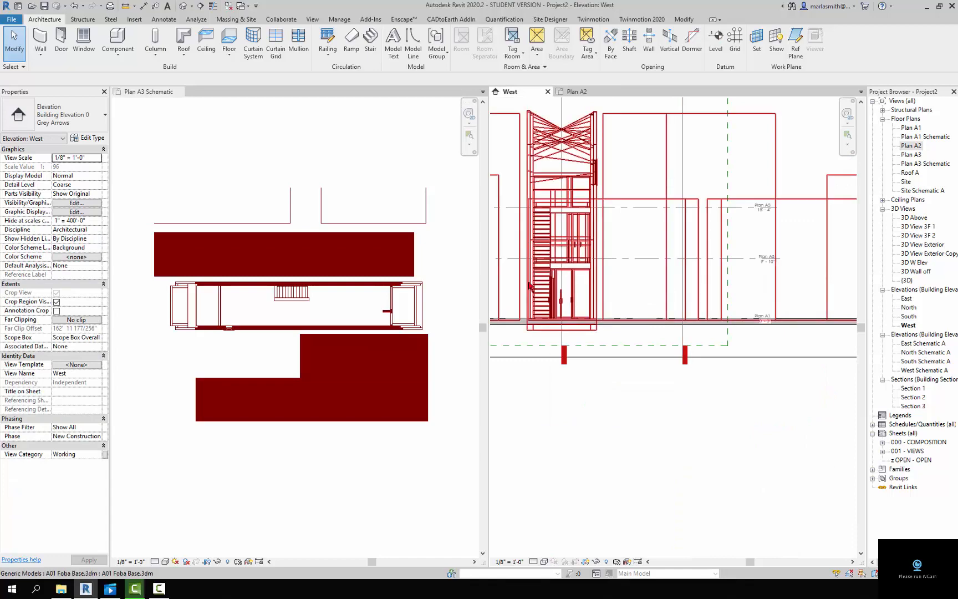
{"action": "scroll", "coordinate": [521, 271], "scroll_direction": "up", "scroll_amount": 1}
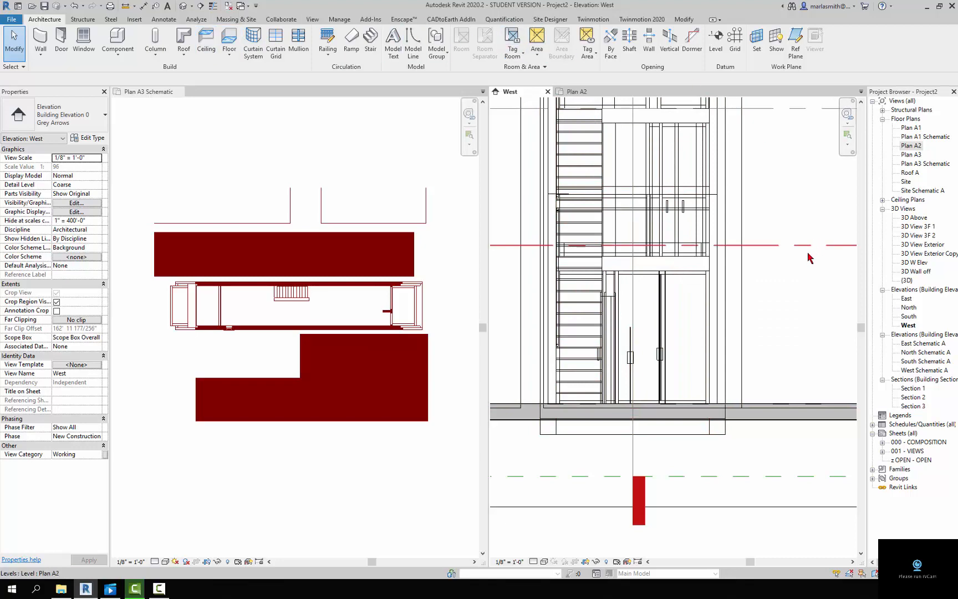
Align the Plan A2 level with the floor line of the A01 Foba Base model in West elevation, and return to the Plan A2 floor plan
{"action": "left_click", "coordinate": [682, 20]}
{"action": "left_click", "coordinate": [183, 38]}
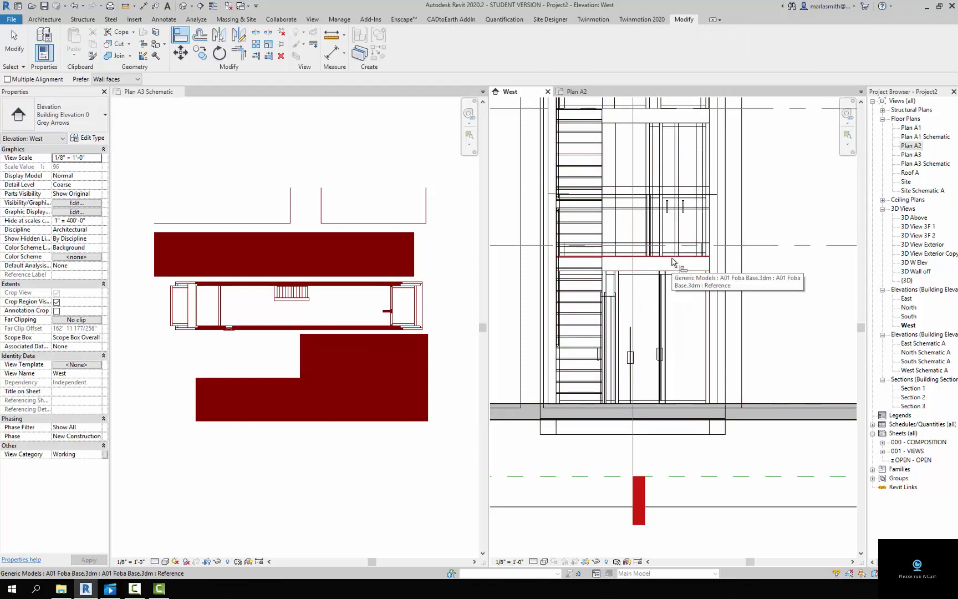
{"action": "left_click", "coordinate": [673, 260]}
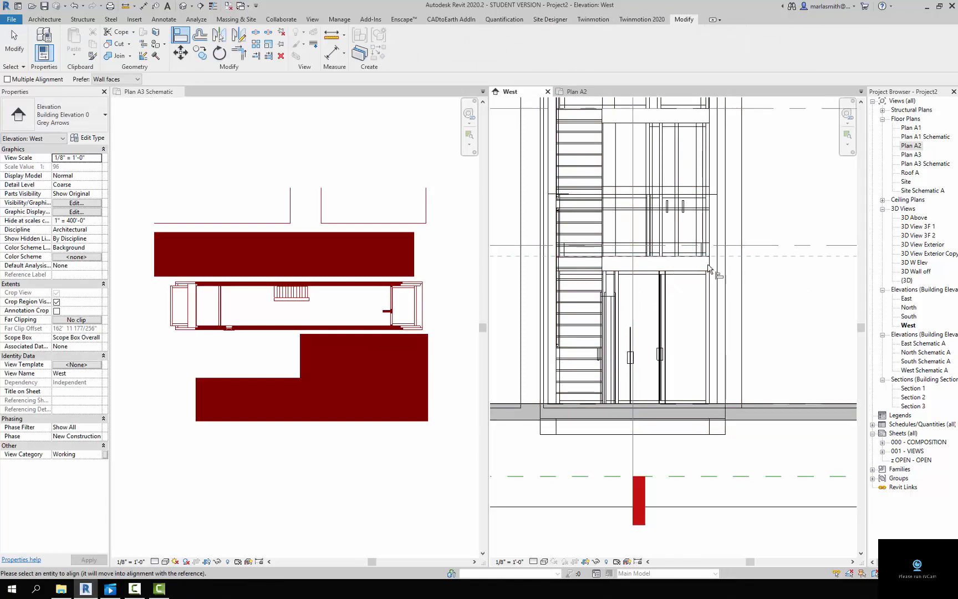
{"action": "left_click", "coordinate": [765, 246]}
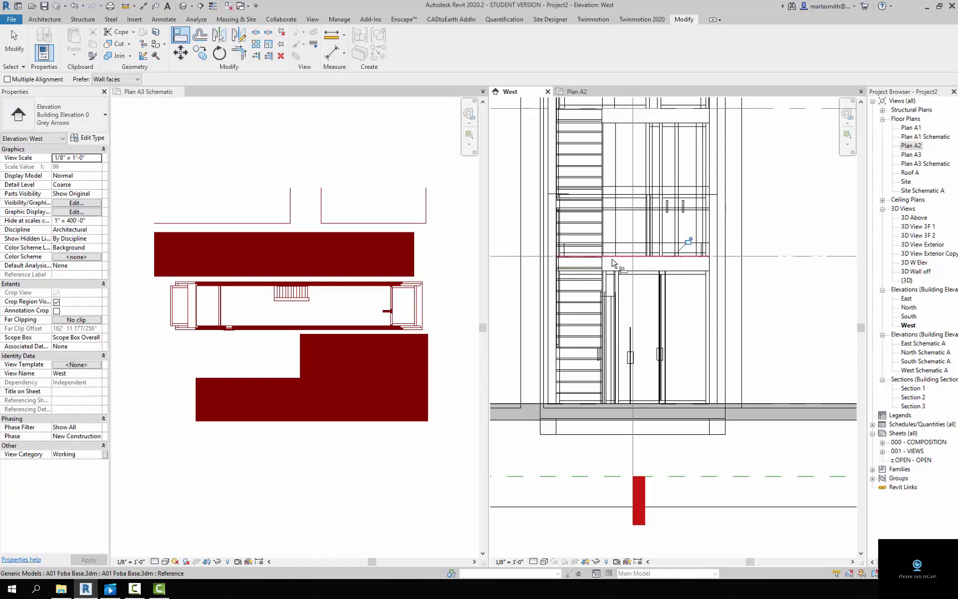
{"action": "left_click", "coordinate": [578, 92]}
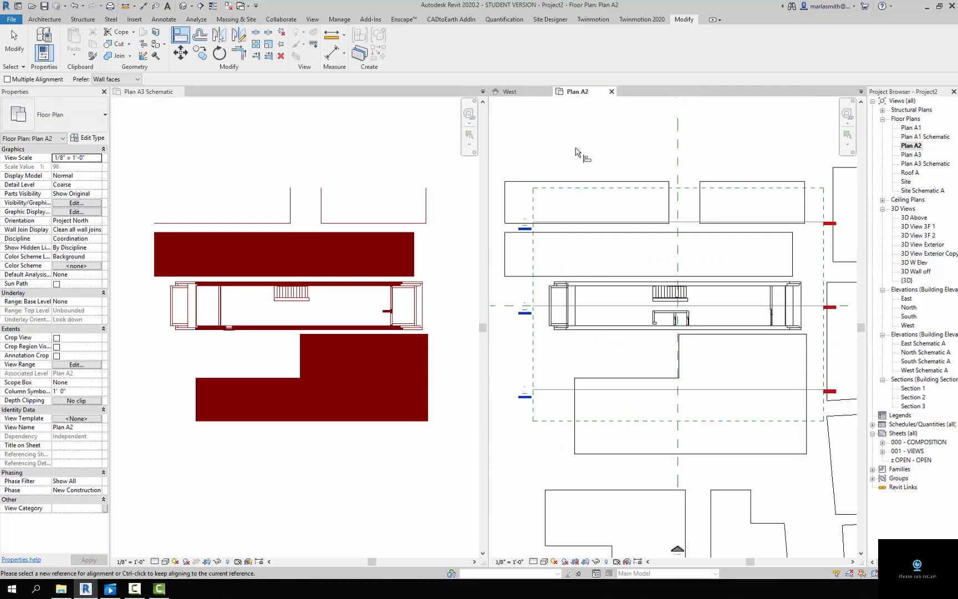
{"action": "left_click", "coordinate": [12, 39]}
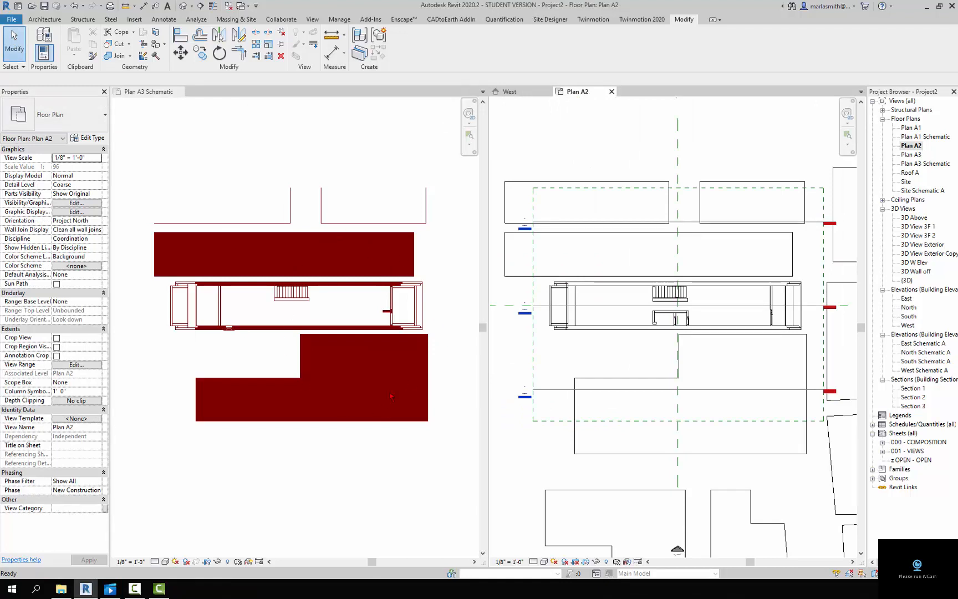
Duplicate the Plan A2 floor plan view and rename the copy as Plan A2 Schematic
{"action": "right_click", "coordinate": [913, 147]}
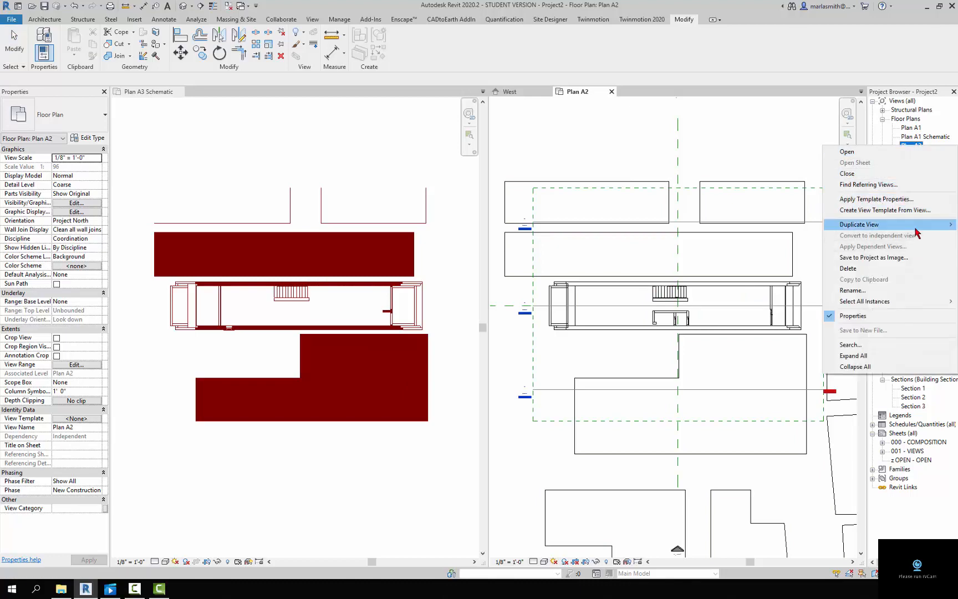
{"action": "mouse_move", "coordinate": [843, 225]}
{"action": "left_click", "coordinate": [808, 231]}
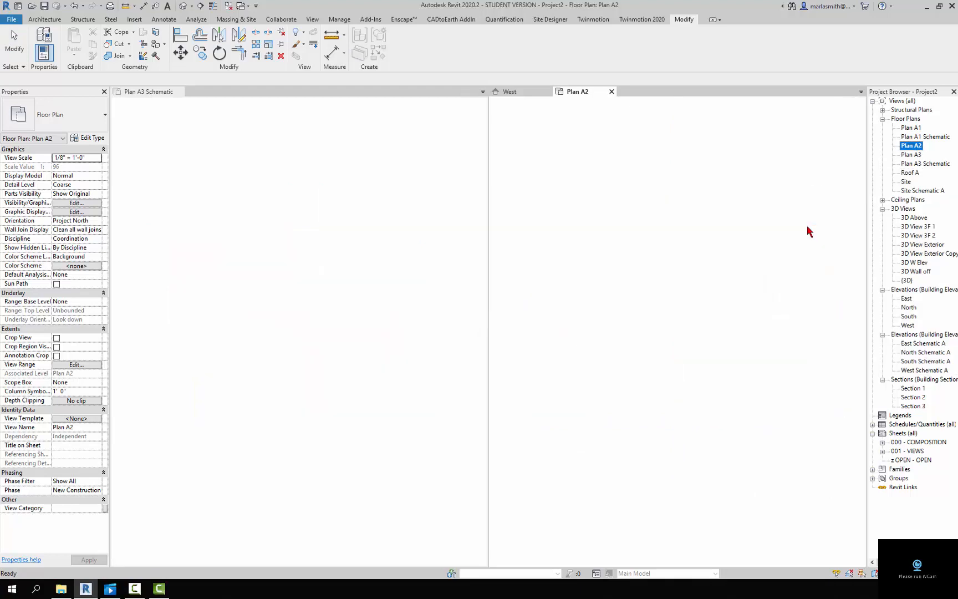
{"action": "right_click", "coordinate": [915, 156]}
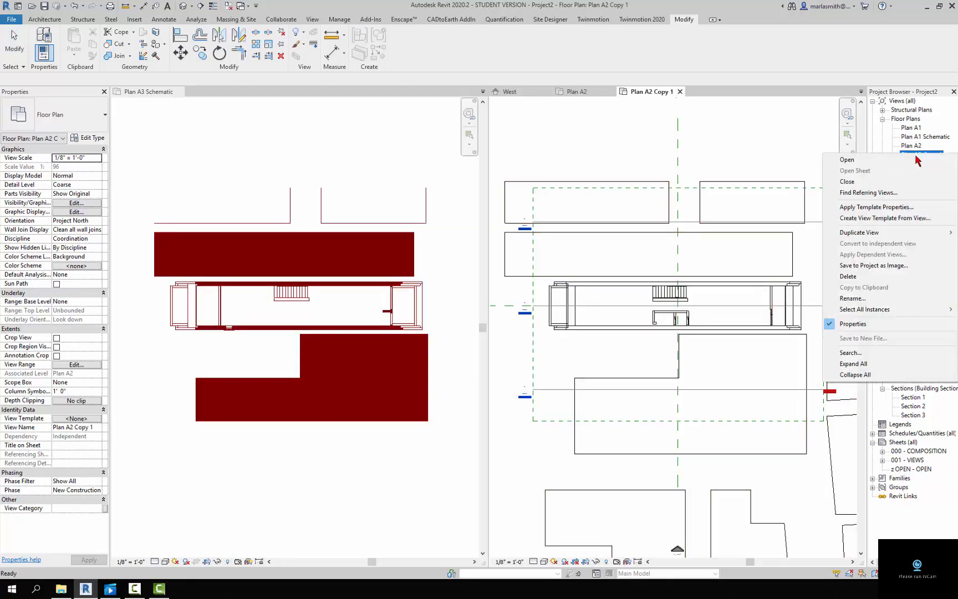
{"action": "left_click", "coordinate": [893, 299]}
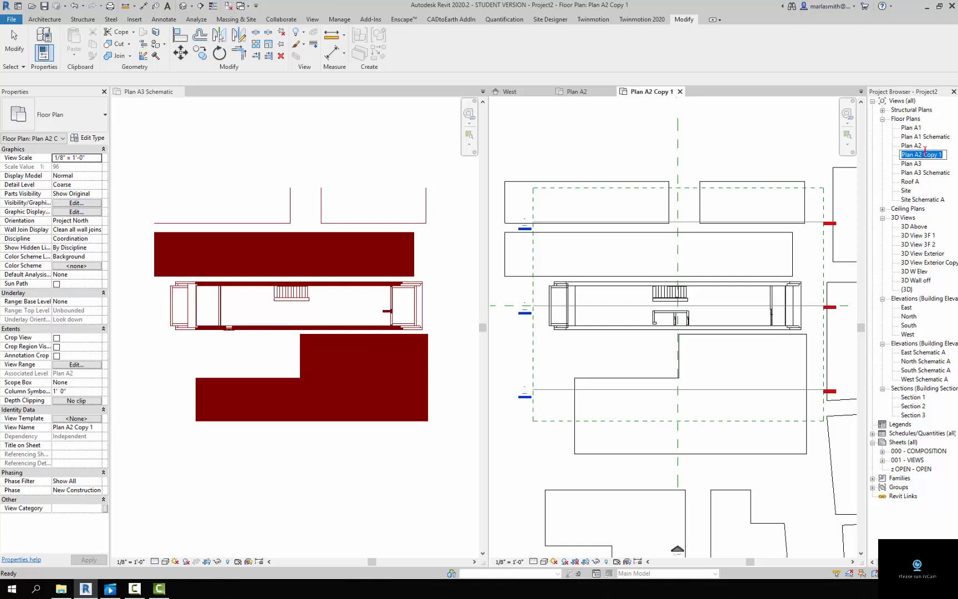
{"action": "left_click_drag", "start_coordinate": [924, 154], "coordinate": [951, 158]}
{"action": "type", "text": "Schematic"}
{"action": "left_click", "coordinate": [912, 164]}
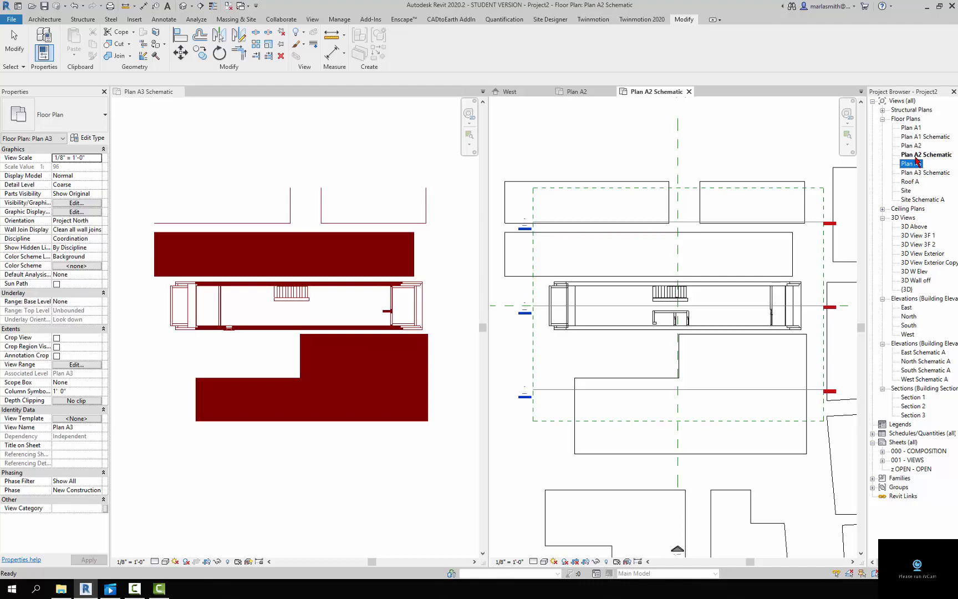
Identify the scope box around the building in Plan A2 Schematic and set this view's scope box to Scope Box A
{"action": "double_click", "coordinate": [915, 155]}
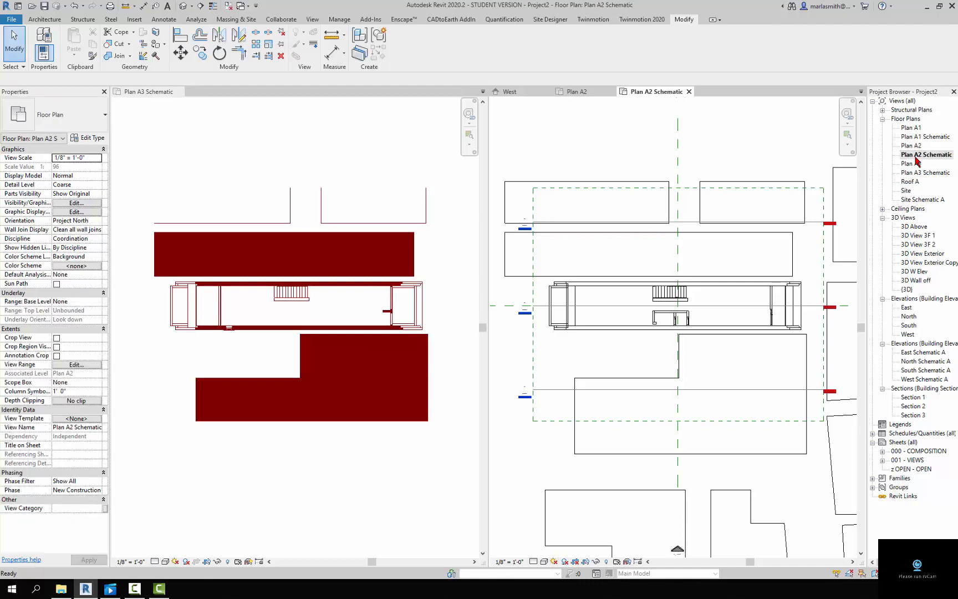
{"action": "left_click", "coordinate": [577, 92]}
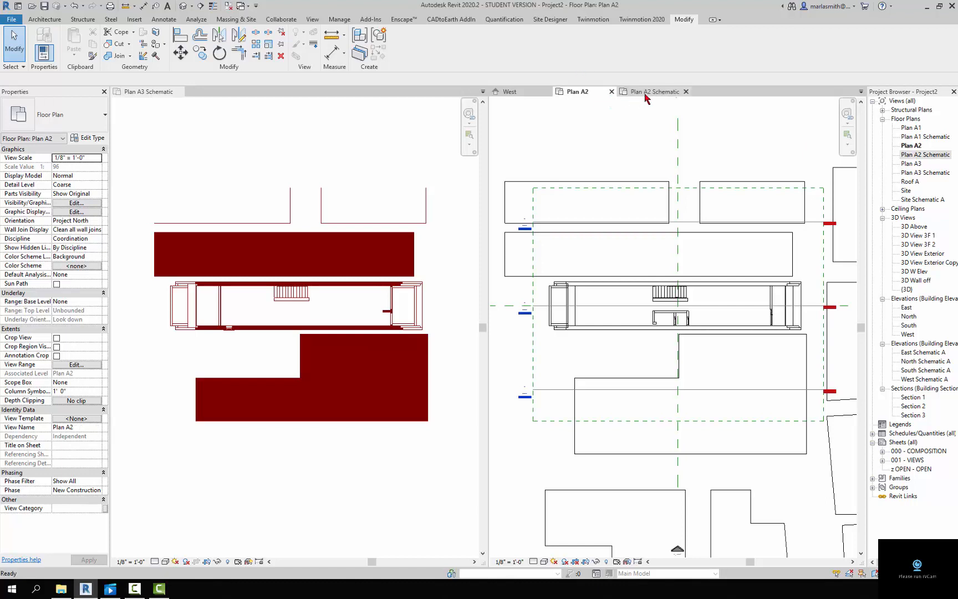
{"action": "left_click", "coordinate": [645, 93]}
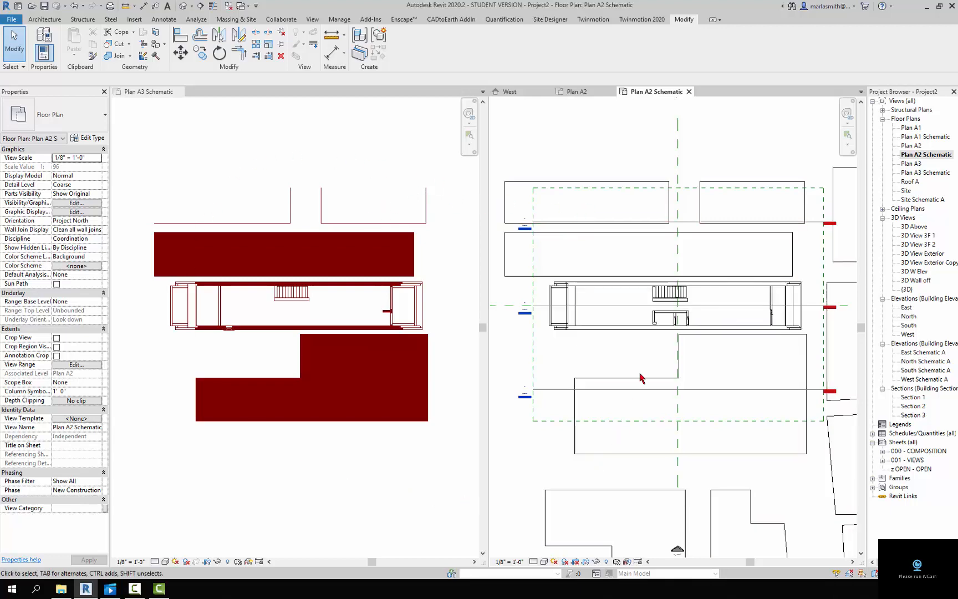
{"action": "scroll", "coordinate": [638, 332], "scroll_direction": "down", "scroll_amount": 3}
{"action": "scroll", "coordinate": [636, 299], "scroll_direction": "up", "scroll_amount": 2}
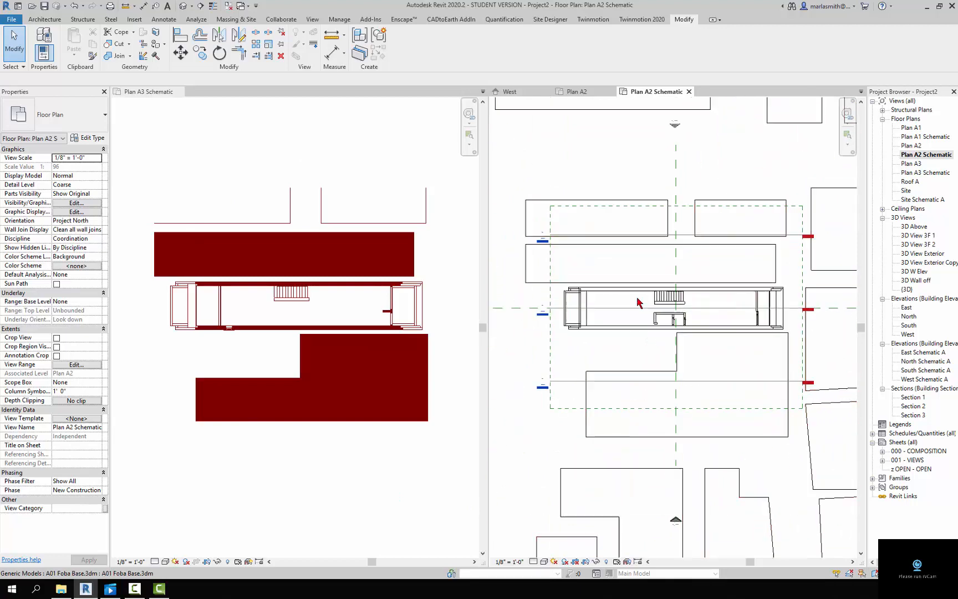
{"action": "left_click", "coordinate": [577, 213]}
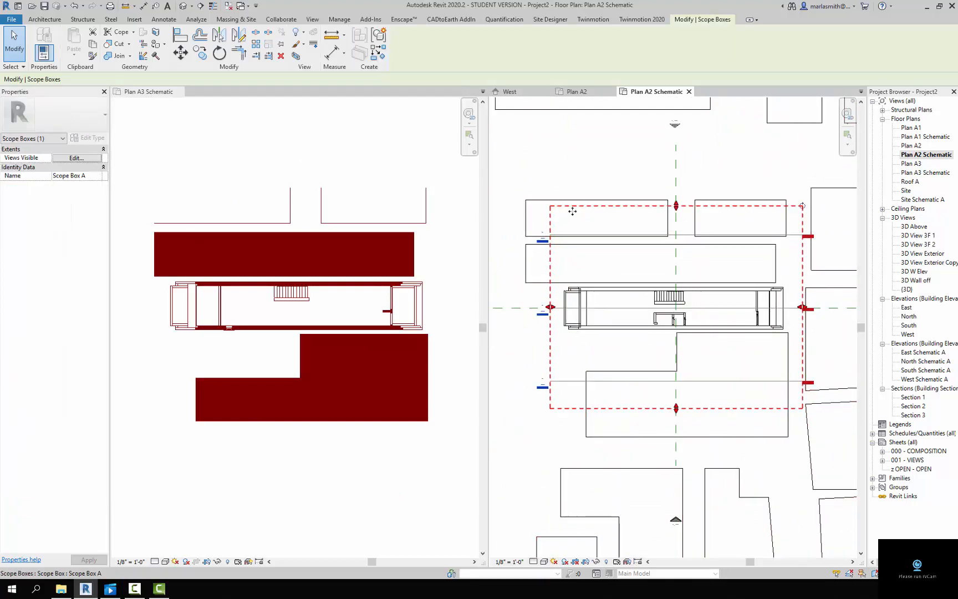
{"action": "left_click", "coordinate": [564, 157]}
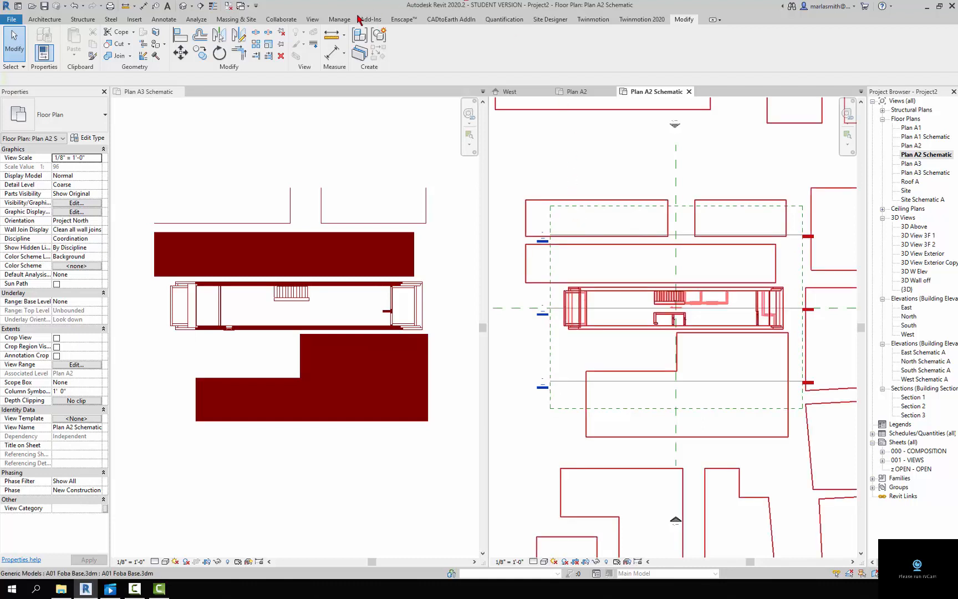
{"action": "left_click", "coordinate": [313, 19]}
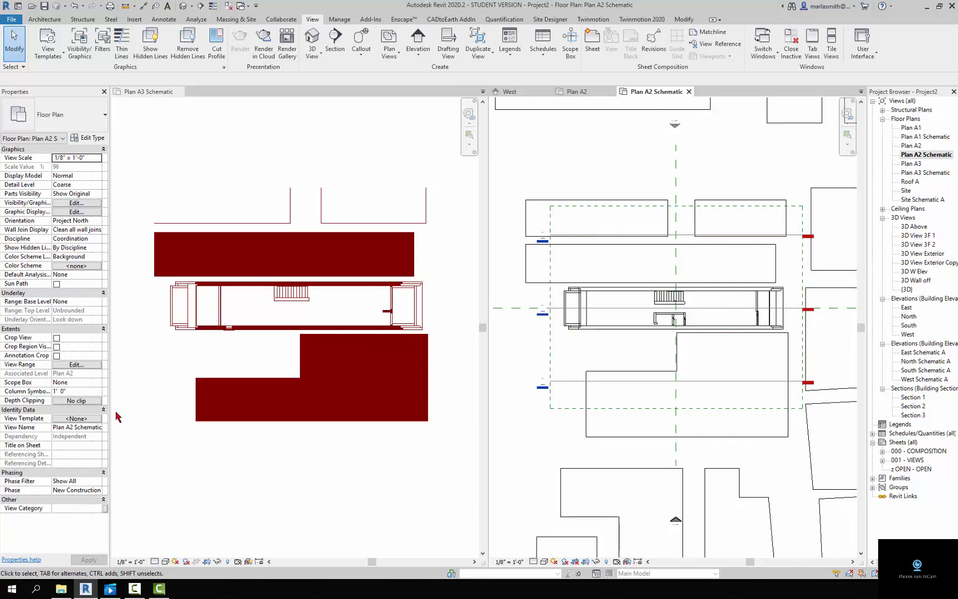
{"action": "left_click", "coordinate": [97, 382]}
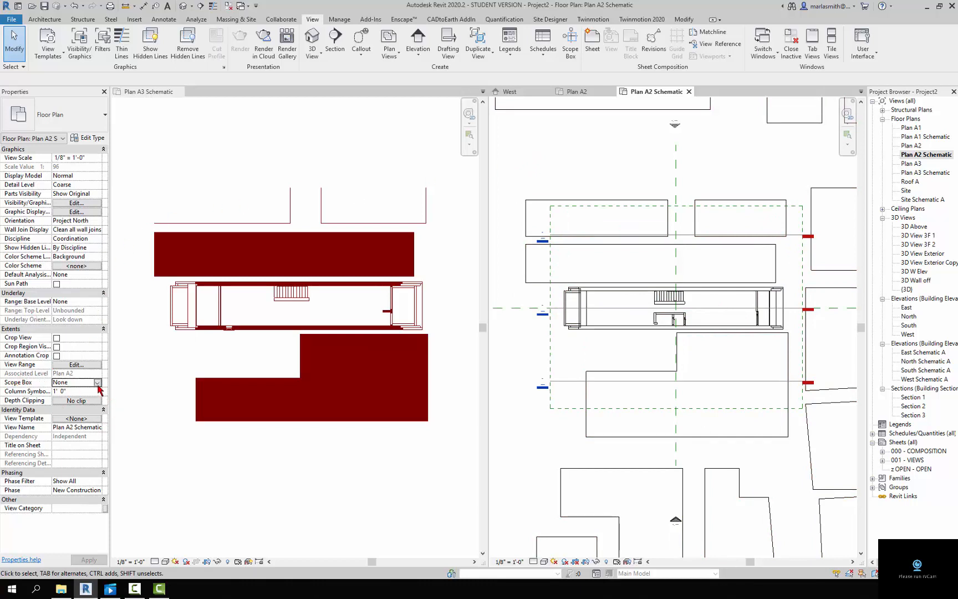
{"action": "left_click", "coordinate": [98, 382]}
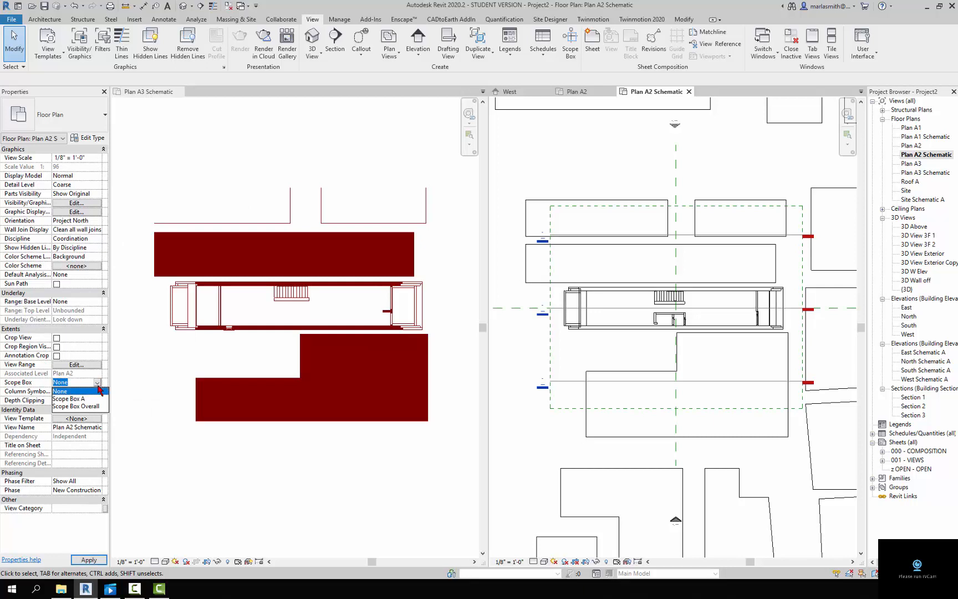
{"action": "left_click", "coordinate": [69, 399]}
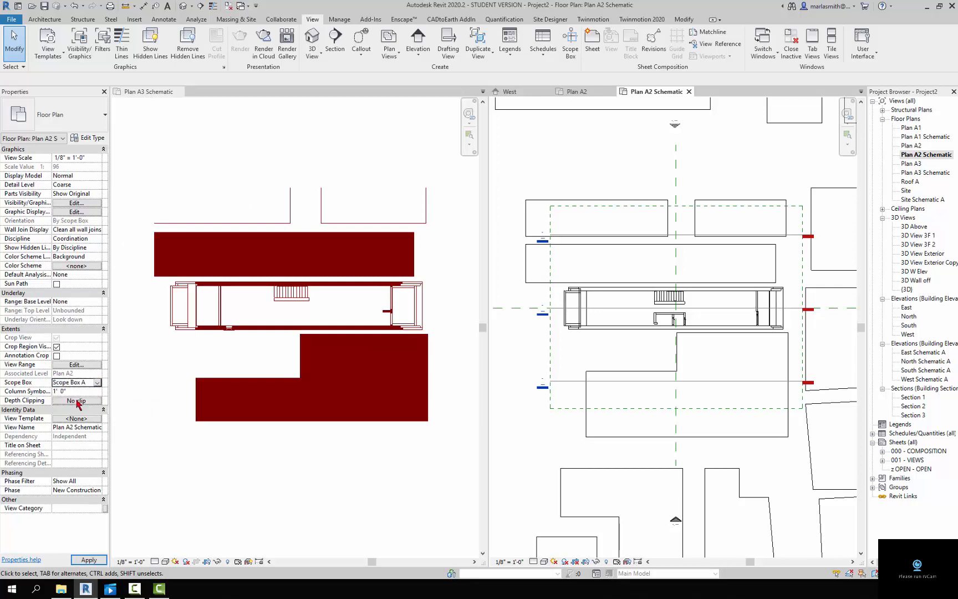